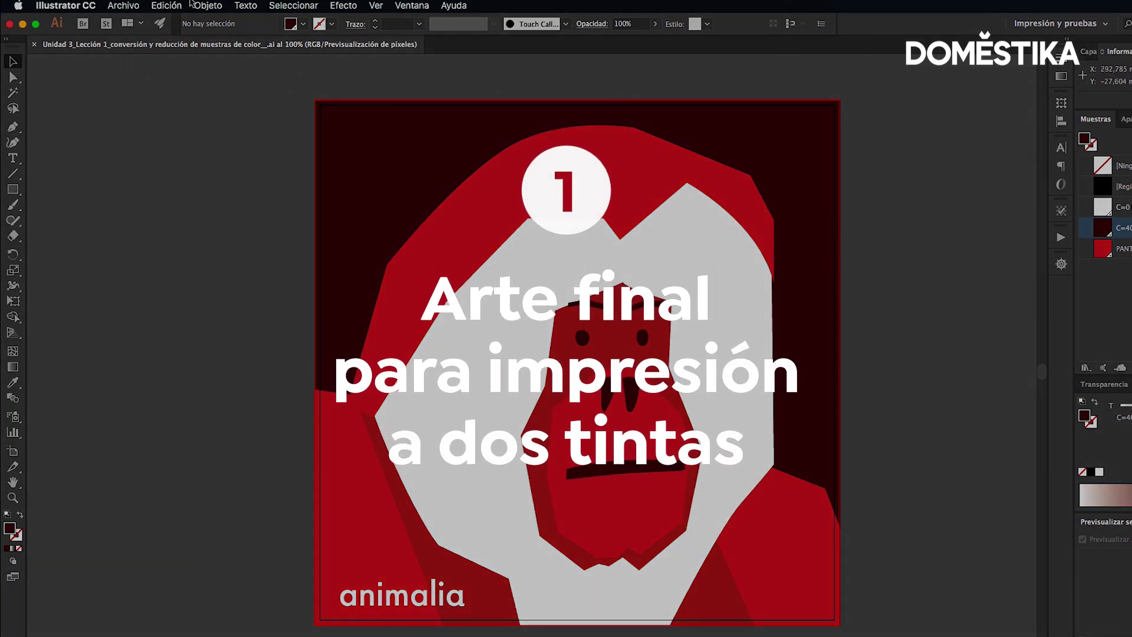
- Save a copy of the poster in Adobe PDF (pdf) format
left_click(125, 5)
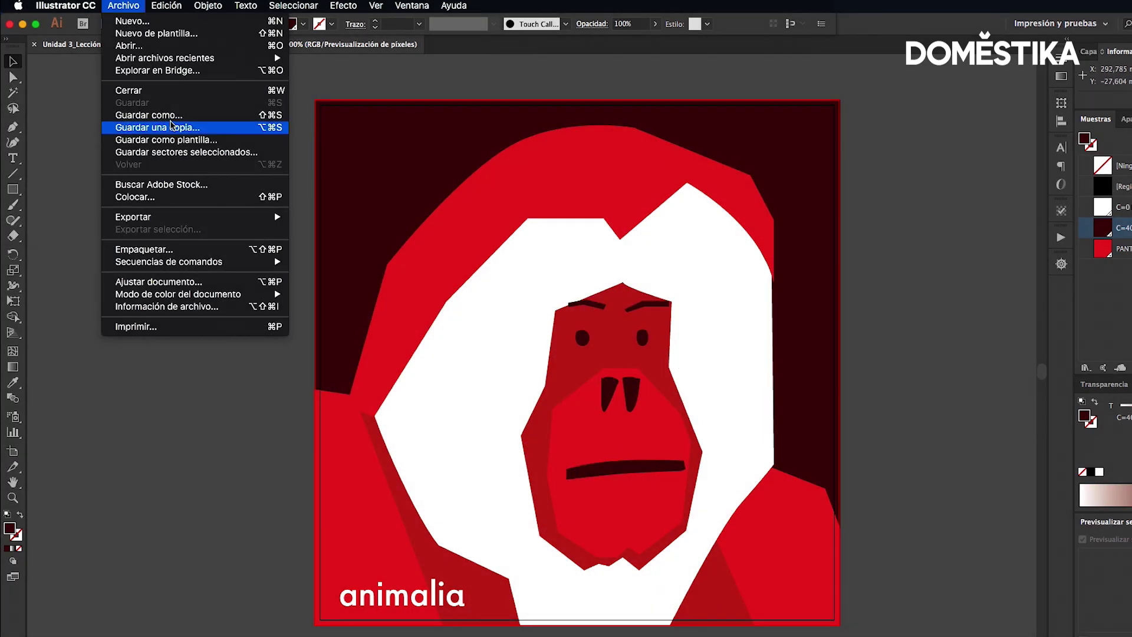
left_click(203, 114)
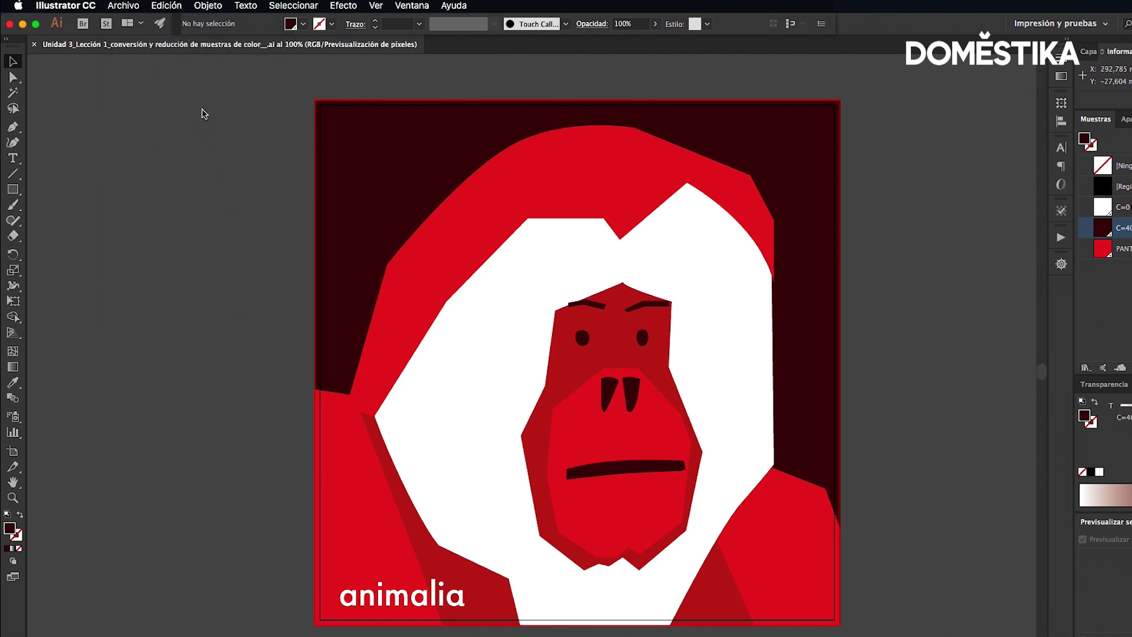
left_click(650, 441)
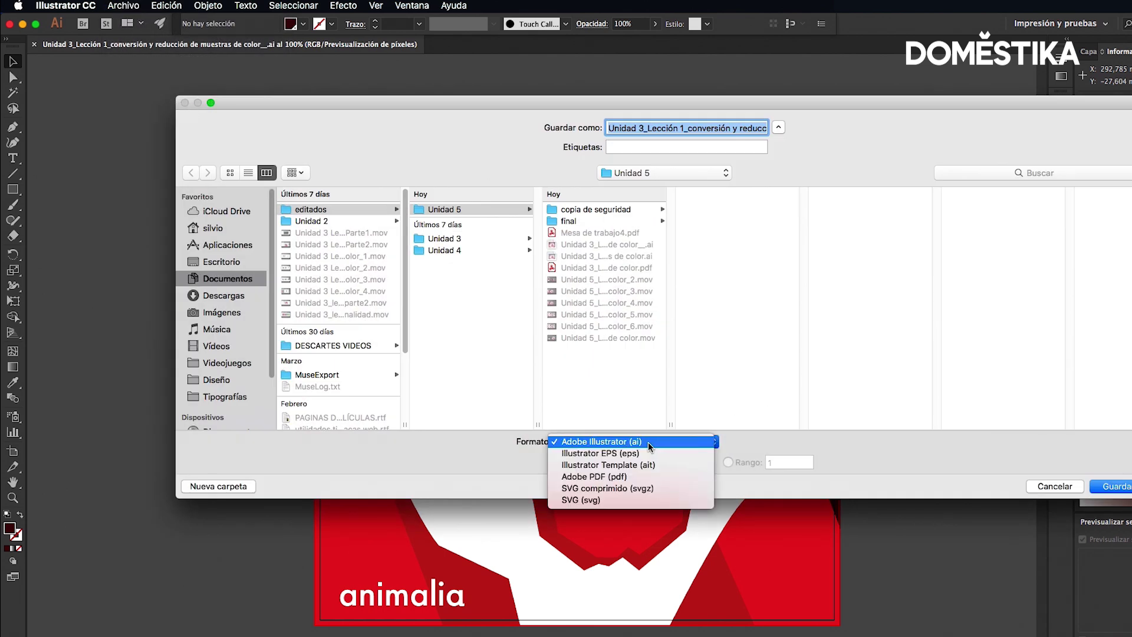
left_click(628, 476)
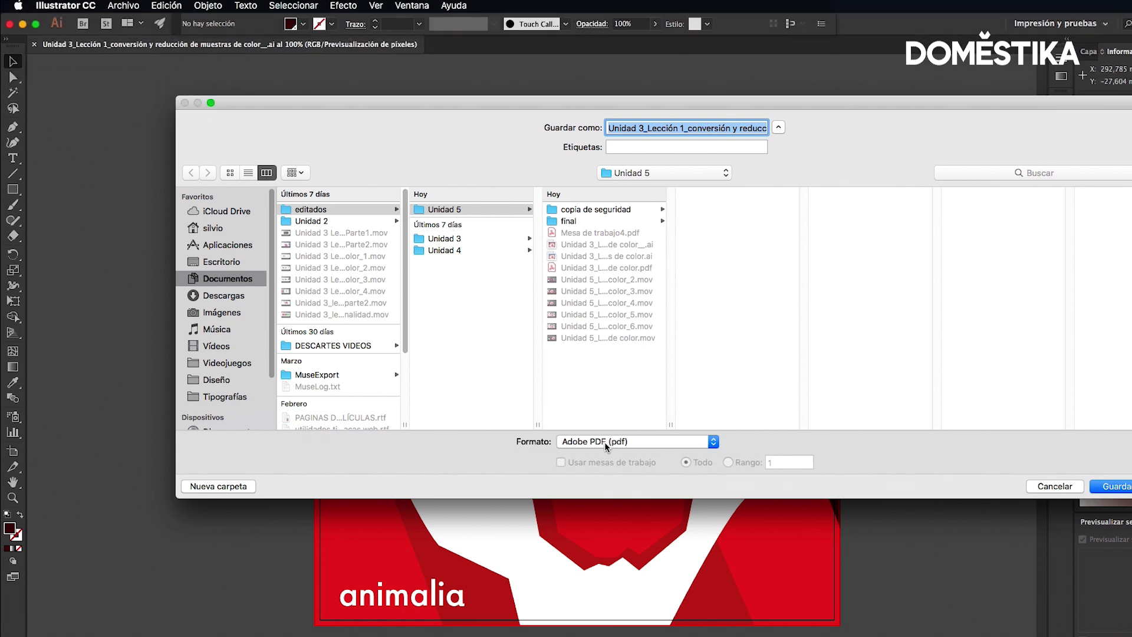
left_click(1127, 487)
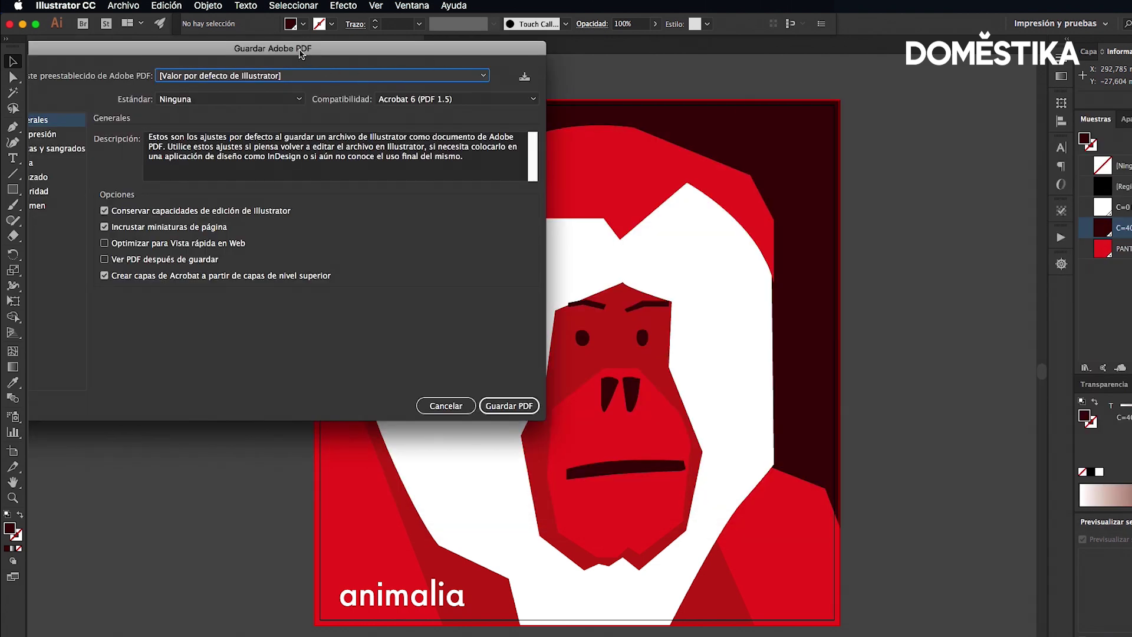
- Apply the [Impresión de alta calidad] preset in the Save Adobe PDF options
left_click_drag(300, 53, 610, 137)
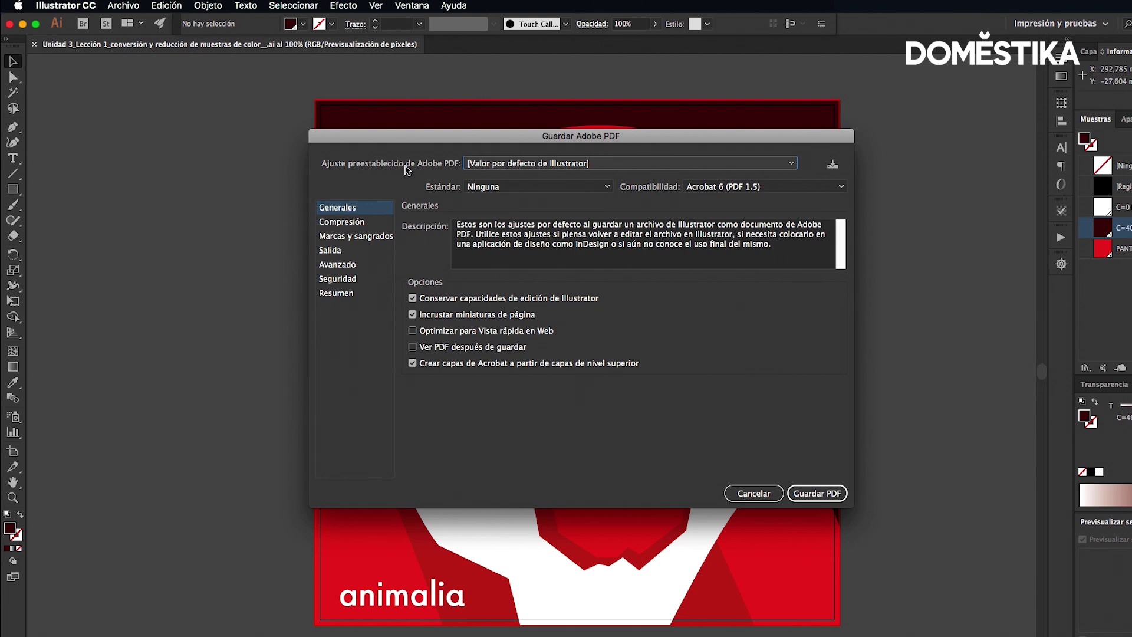
left_click(504, 164)
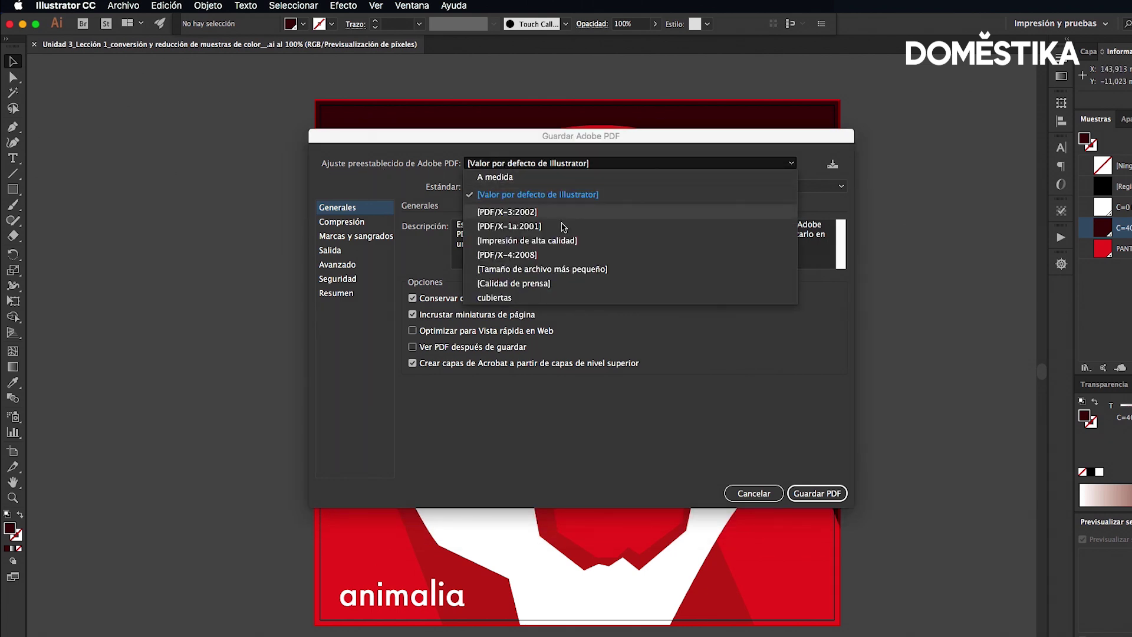
left_click(607, 241)
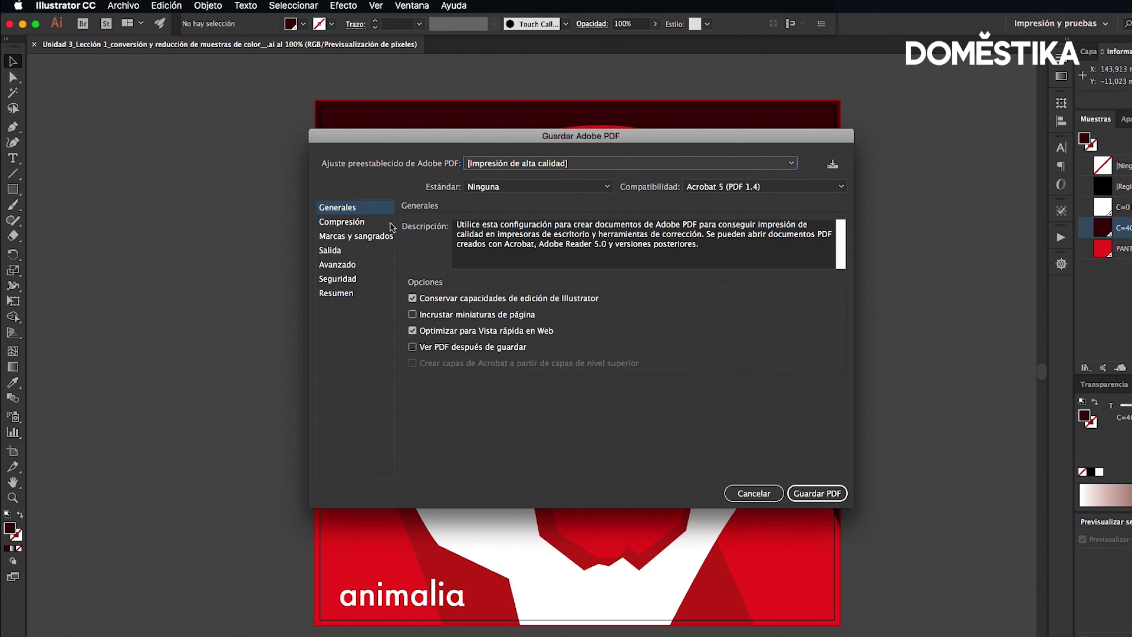
left_click(354, 236)
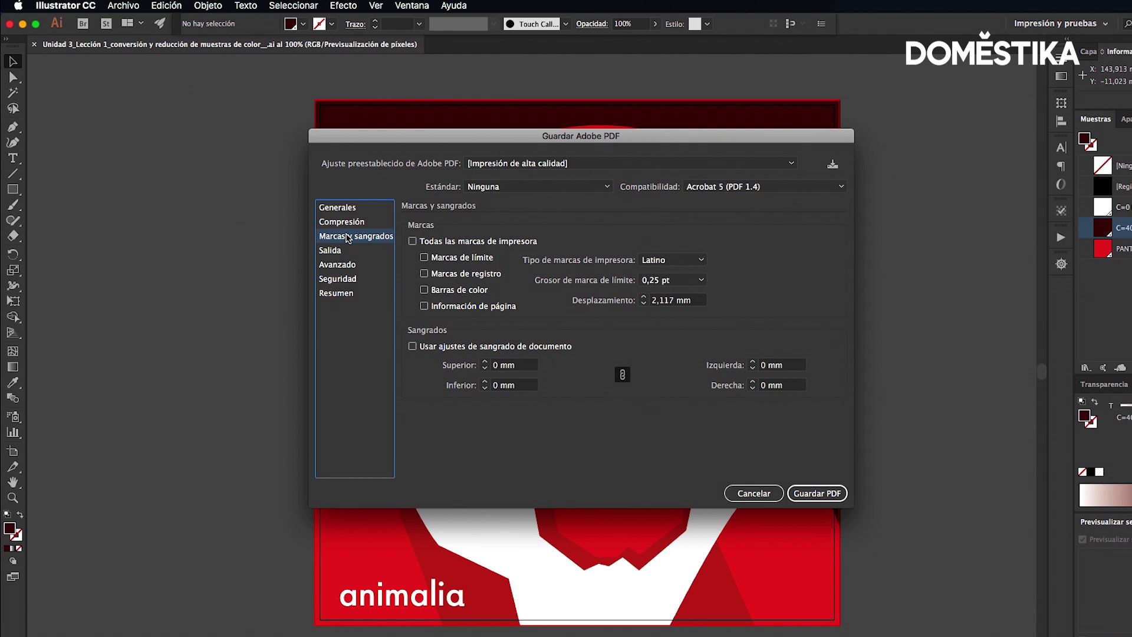
- Enable all printer marks and document bleed, then cancel the PDF save
left_click(412, 242)
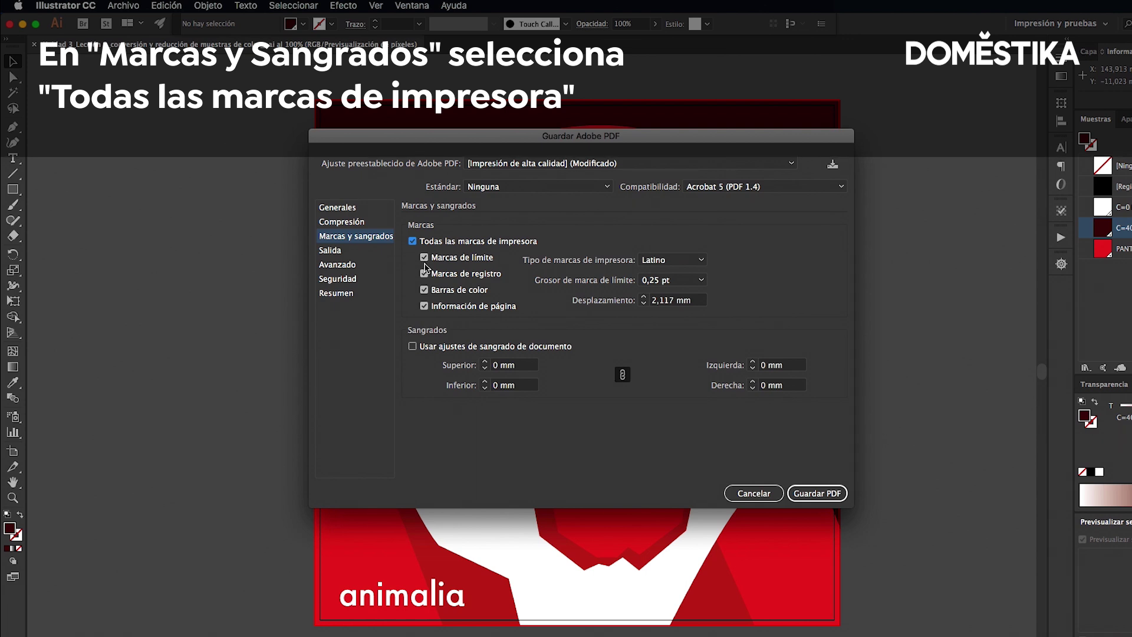
left_click(412, 347)
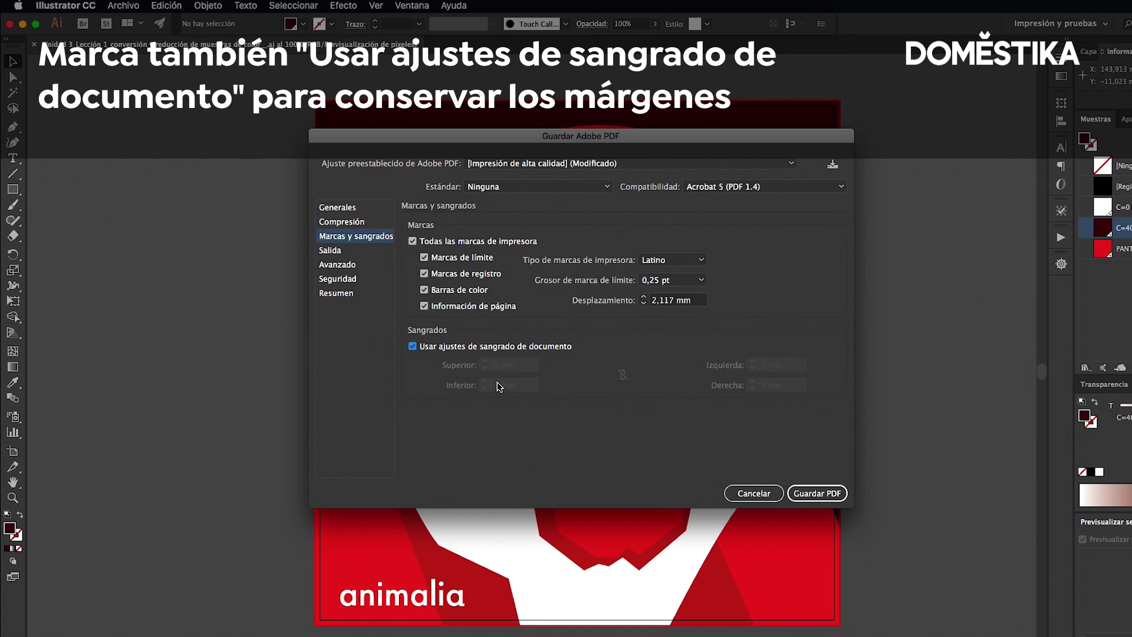
left_click(749, 494)
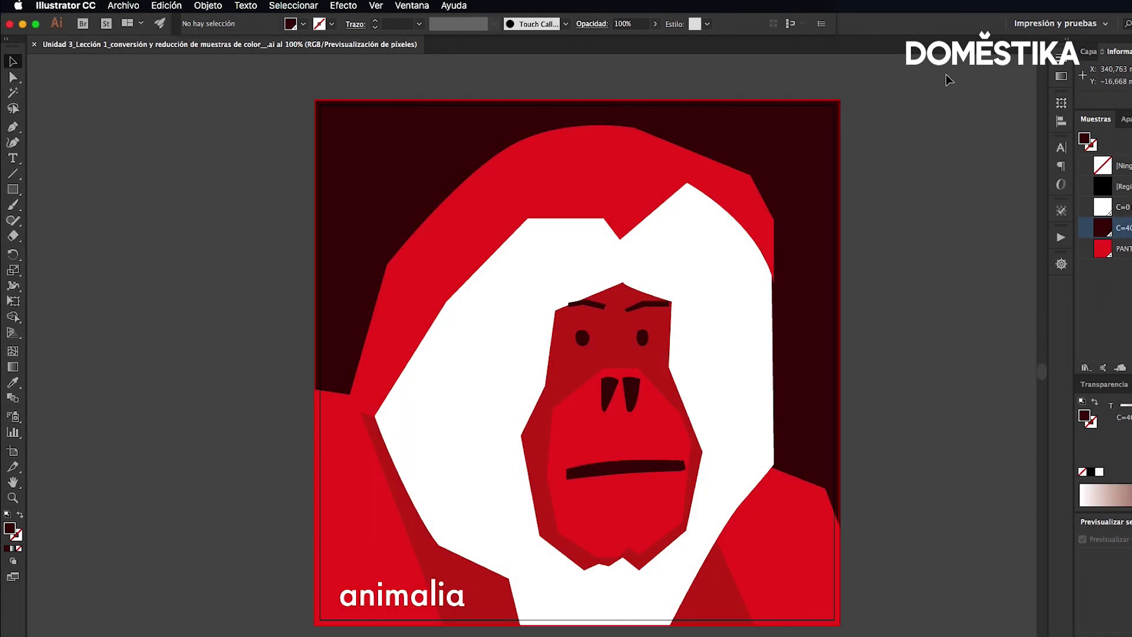
- Save the poster as a new Adobe PDF (pdf) file
left_click(119, 5)
left_click(188, 114)
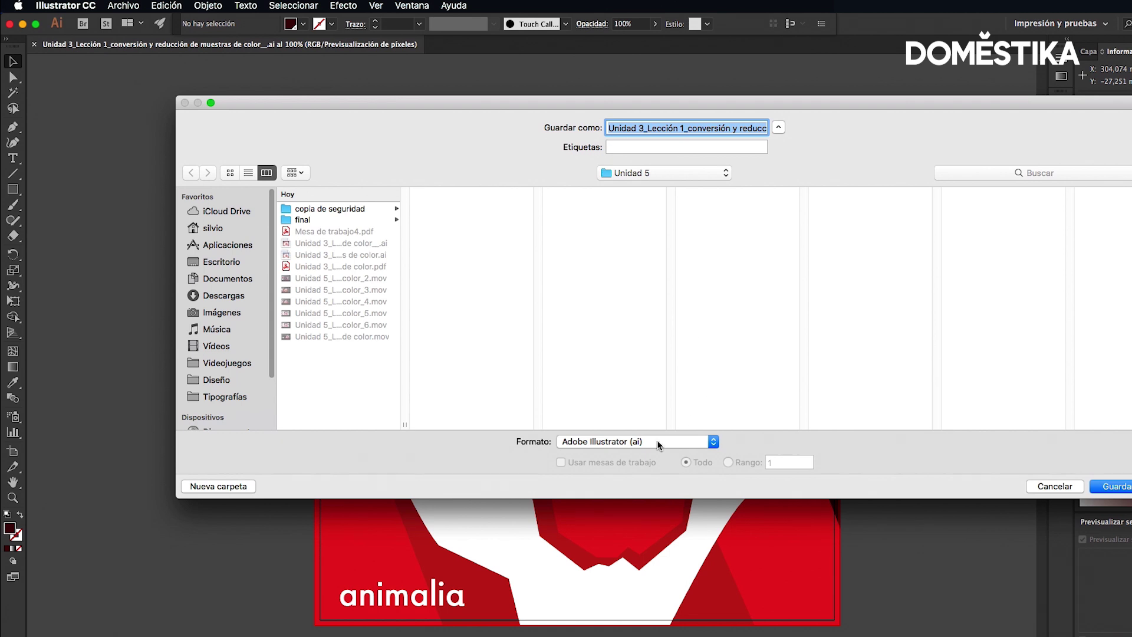
left_click(657, 443)
left_click(652, 472)
left_click(1108, 485)
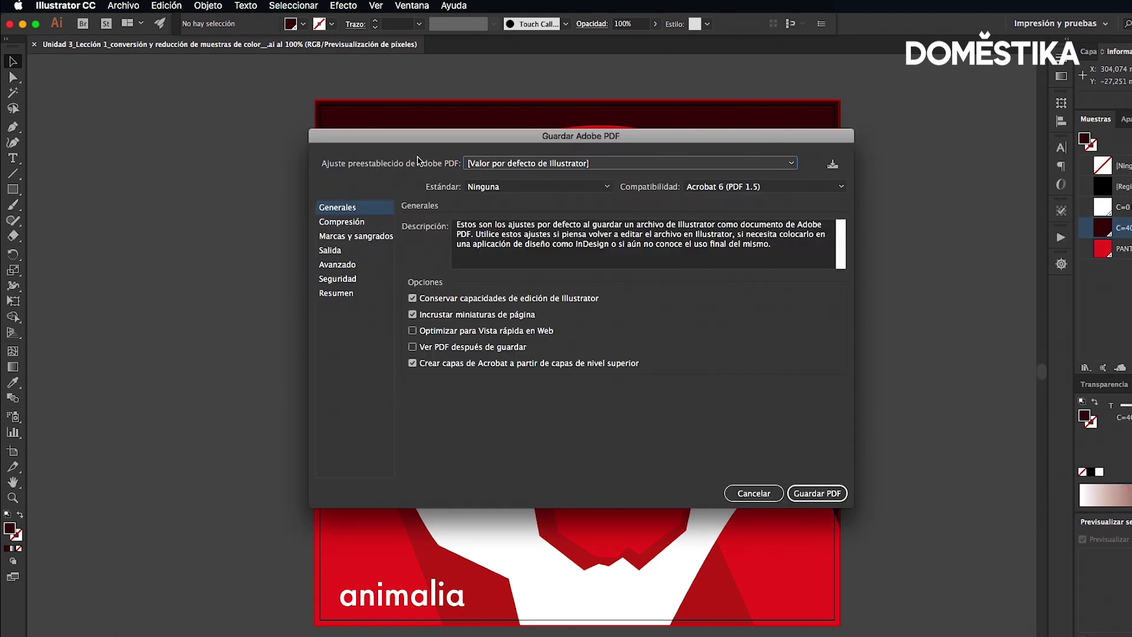
- Use the [Calidad de prensa] preset with all printer marks and document bleed
left_click(514, 165)
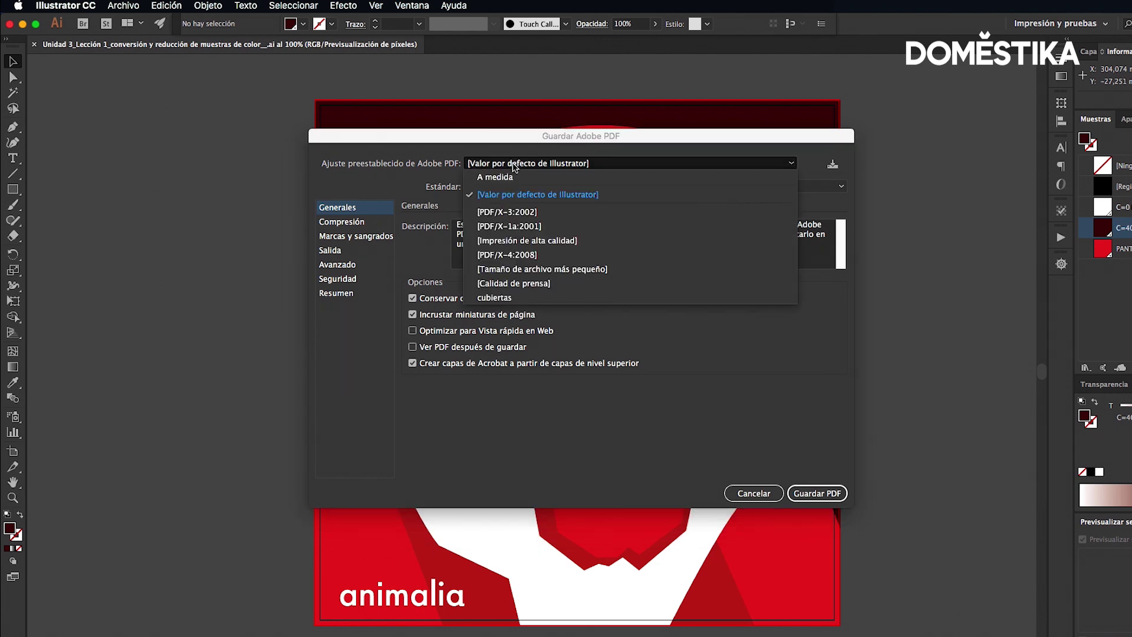
left_click(565, 283)
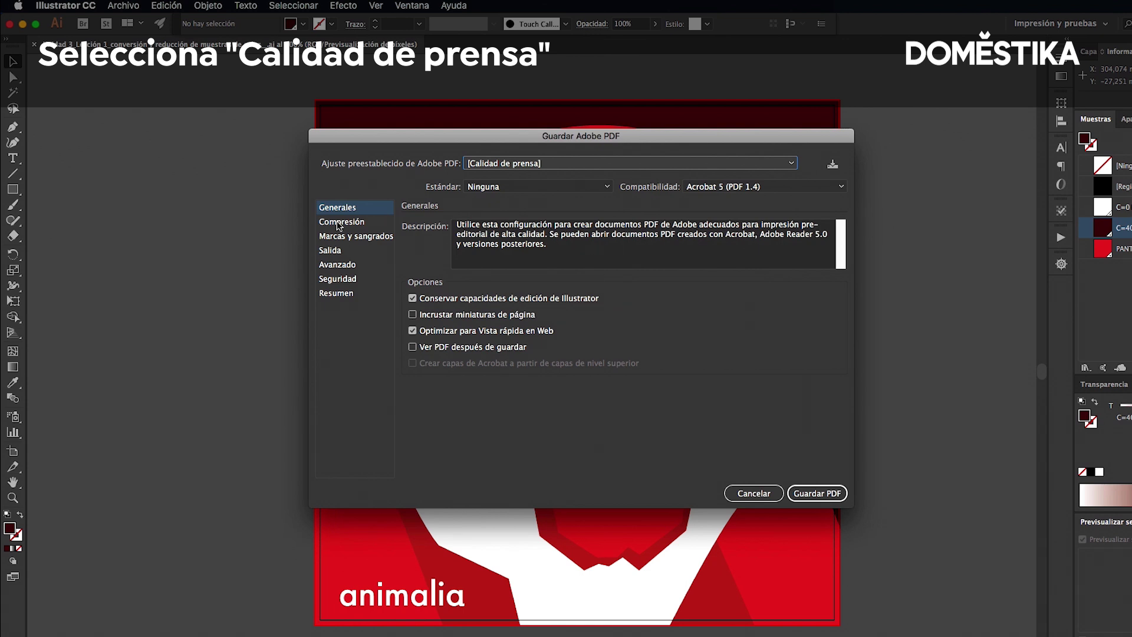
left_click(349, 236)
left_click(413, 241)
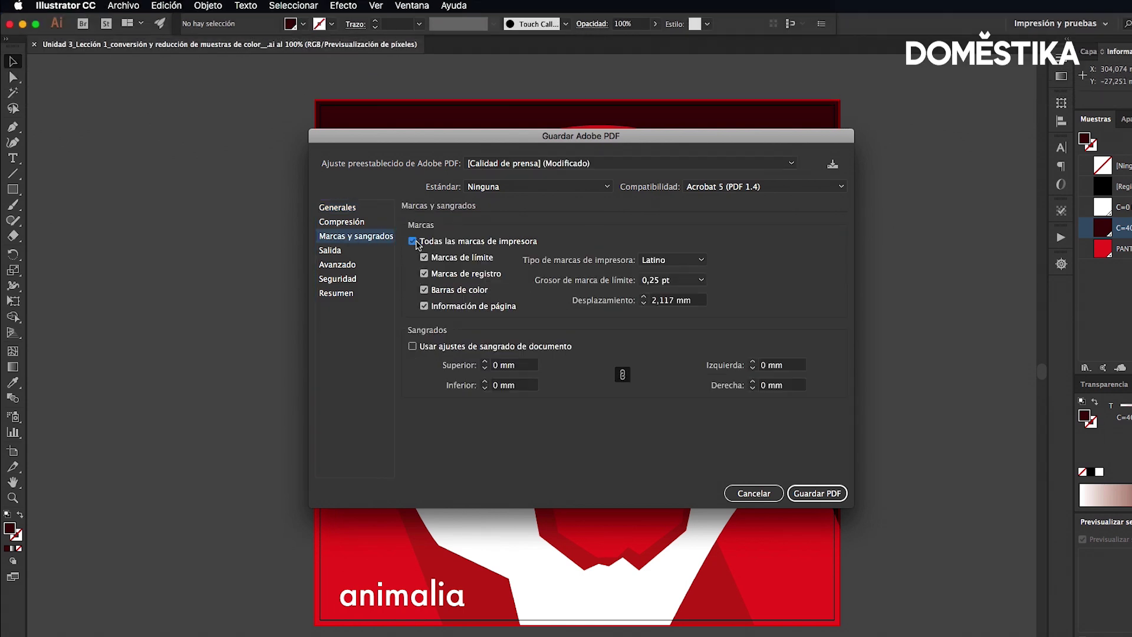
left_click(412, 346)
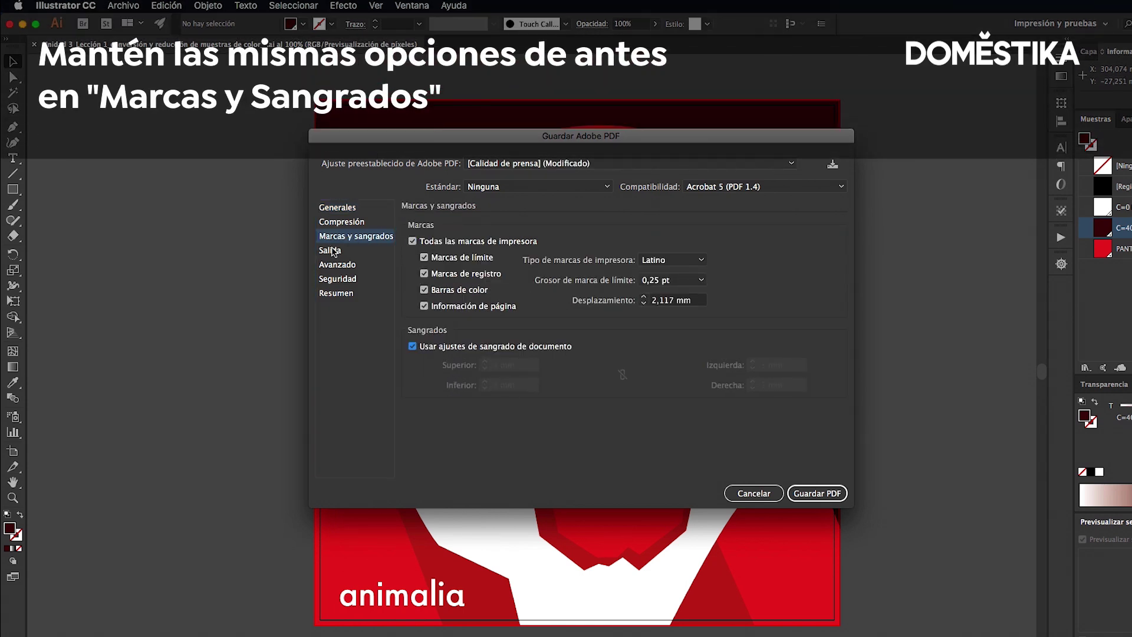
left_click(348, 249)
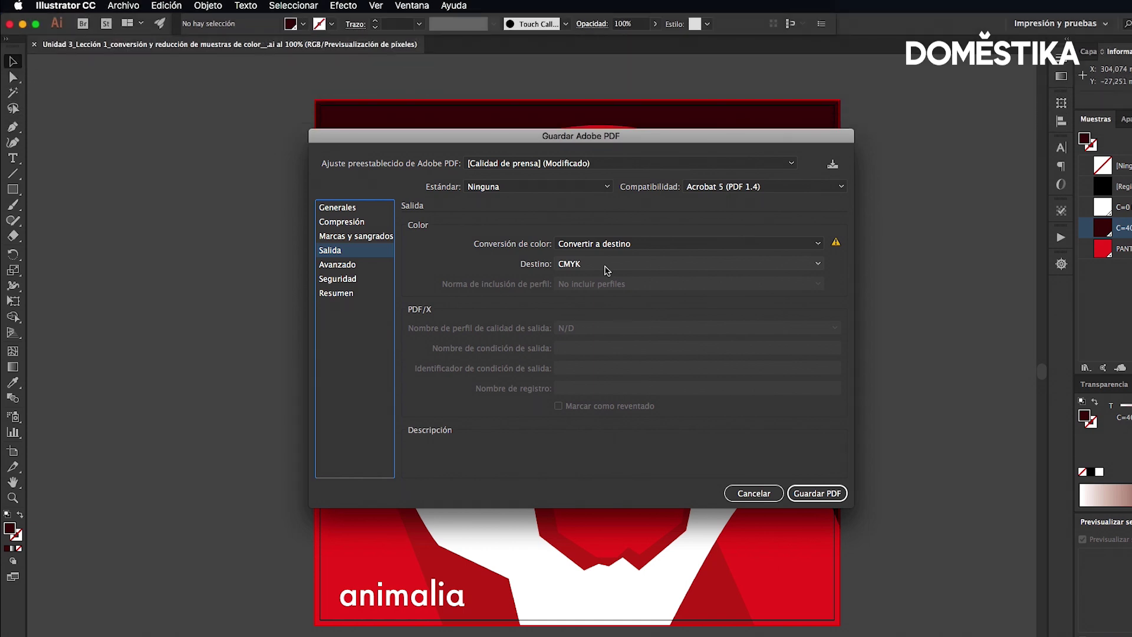
- Keep CMYK as the output destination, review the summary, and save the PDF
left_click(575, 265)
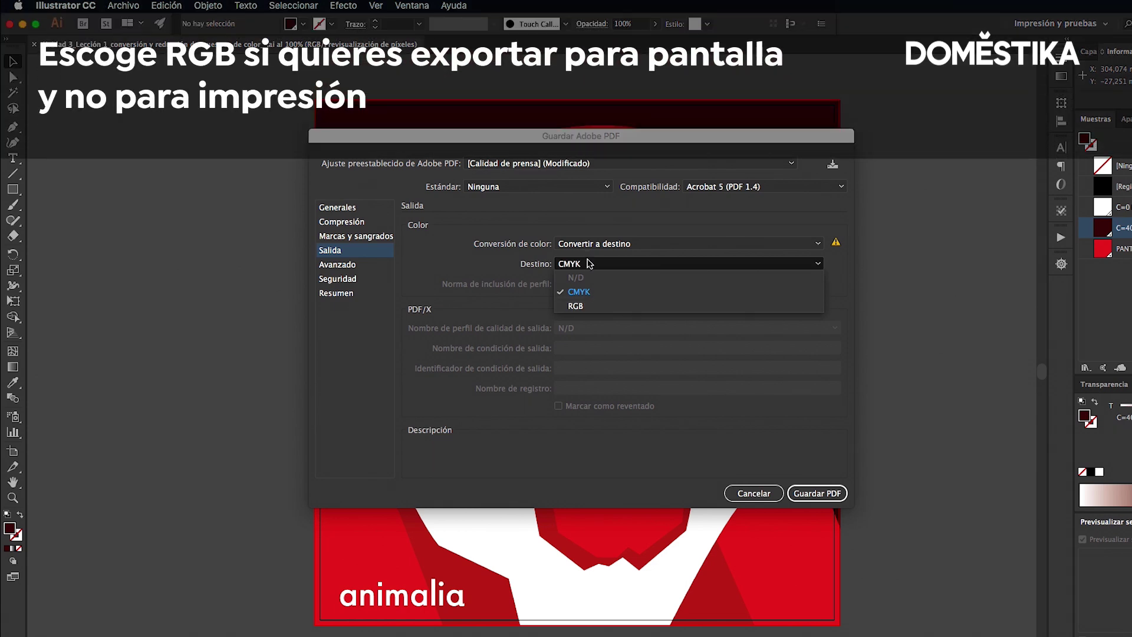
left_click(589, 293)
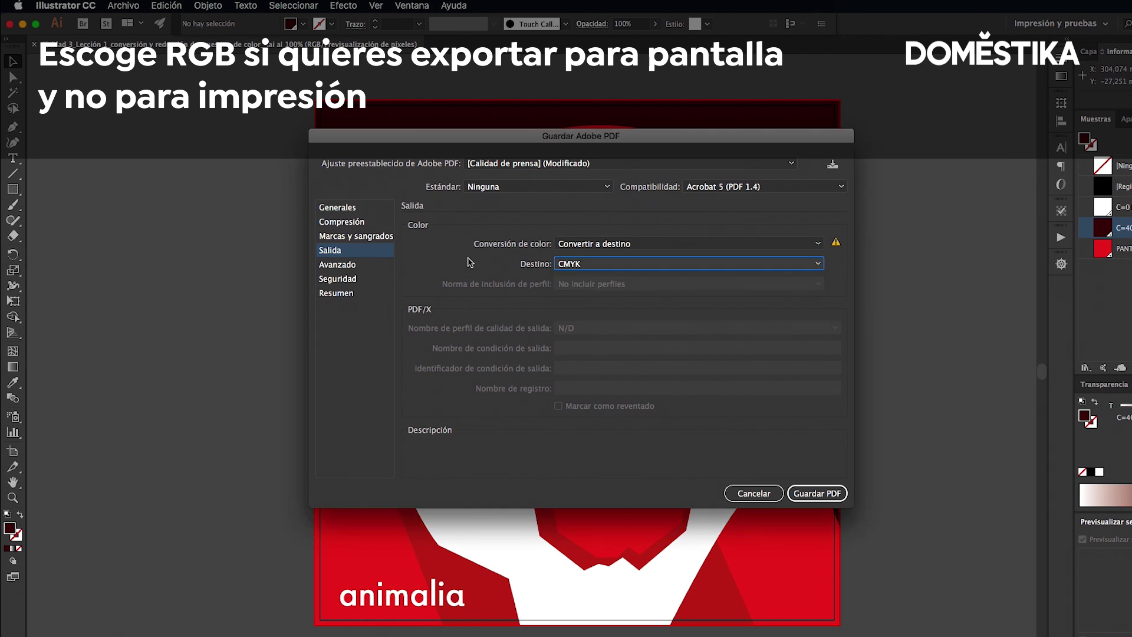
left_click(338, 264)
left_click(336, 293)
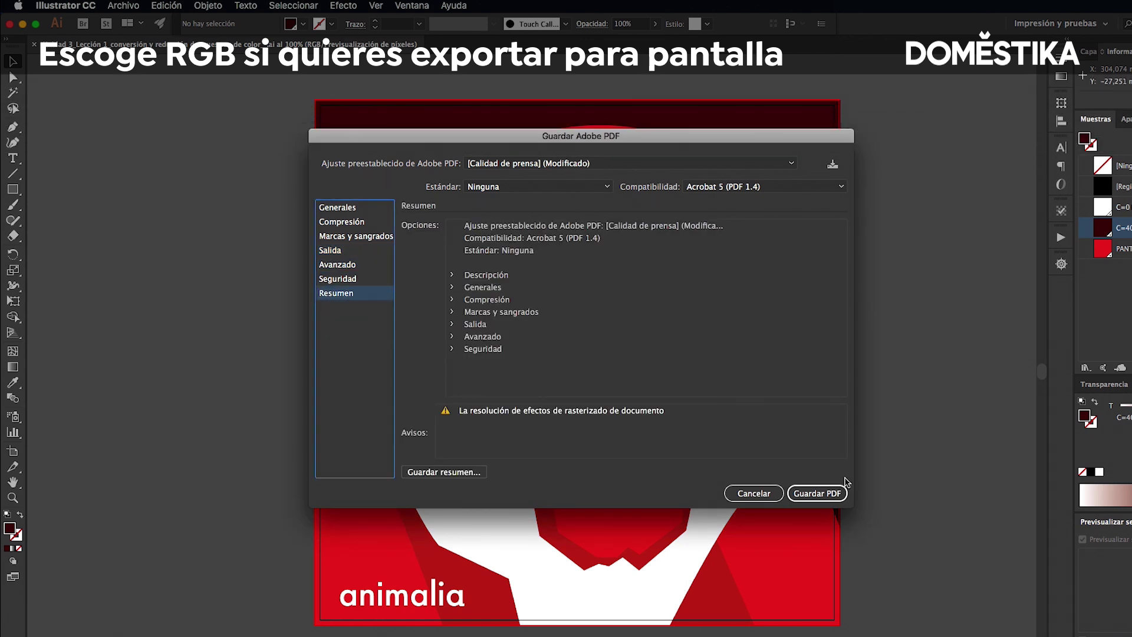
left_click(811, 494)
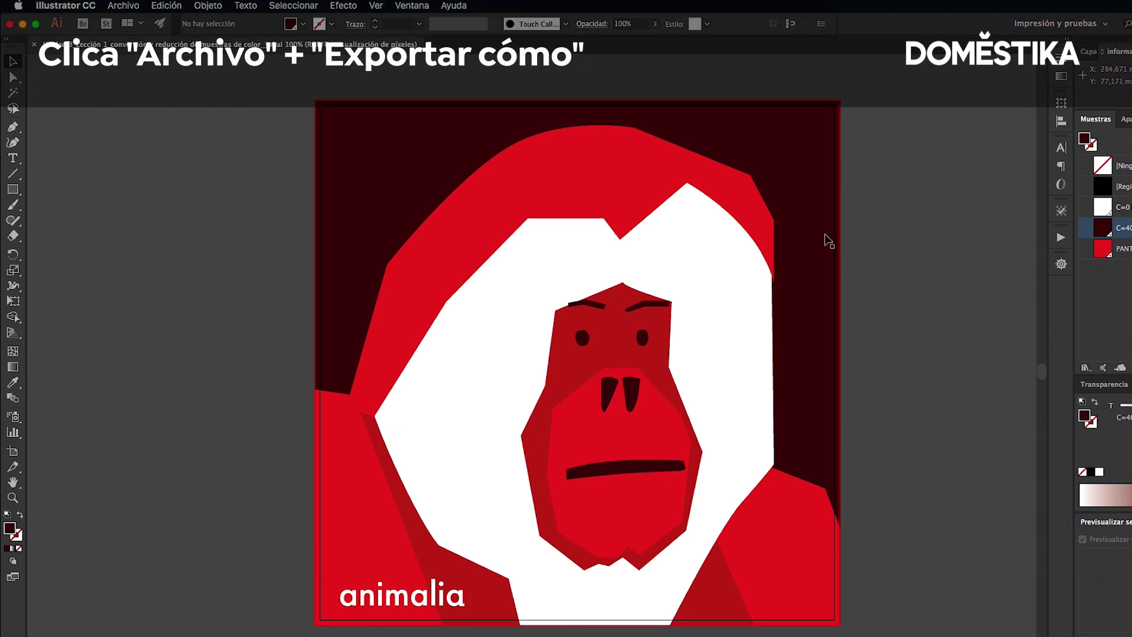
- Start an Export As of the poster with Usar mesas de trabajo ticked
left_click(121, 5)
mouse_move(133, 217)
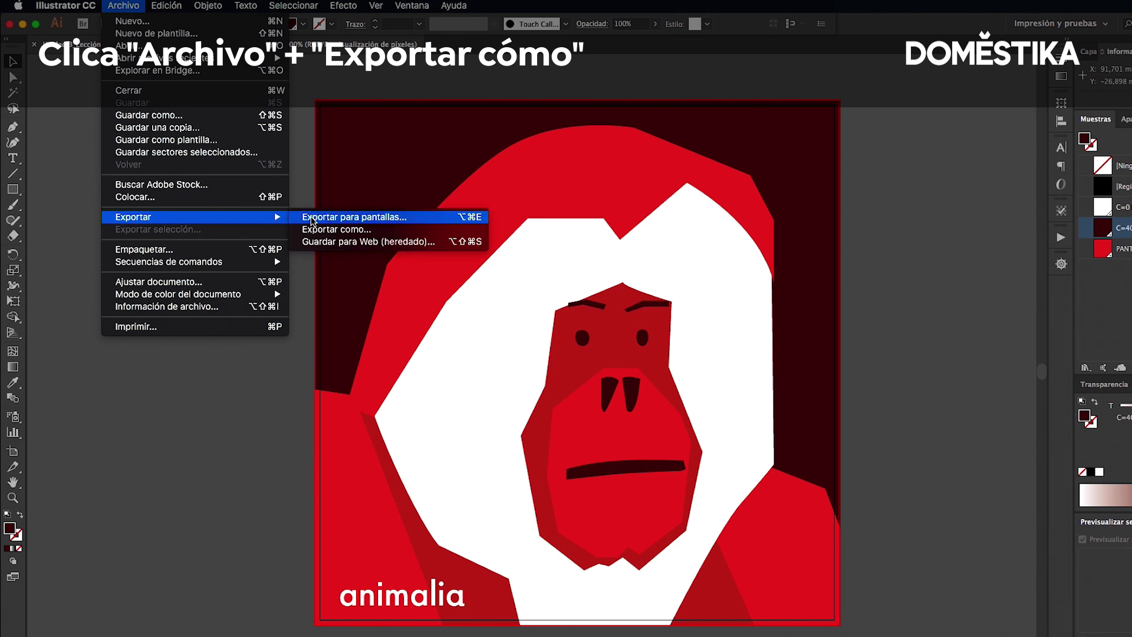
left_click(361, 231)
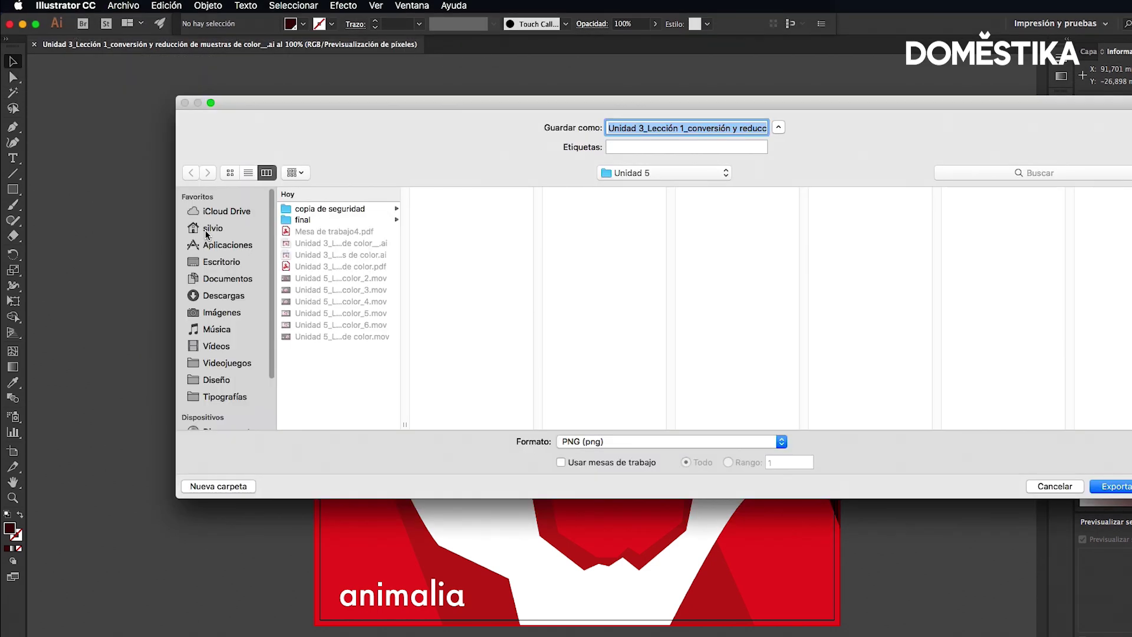
left_click(562, 462)
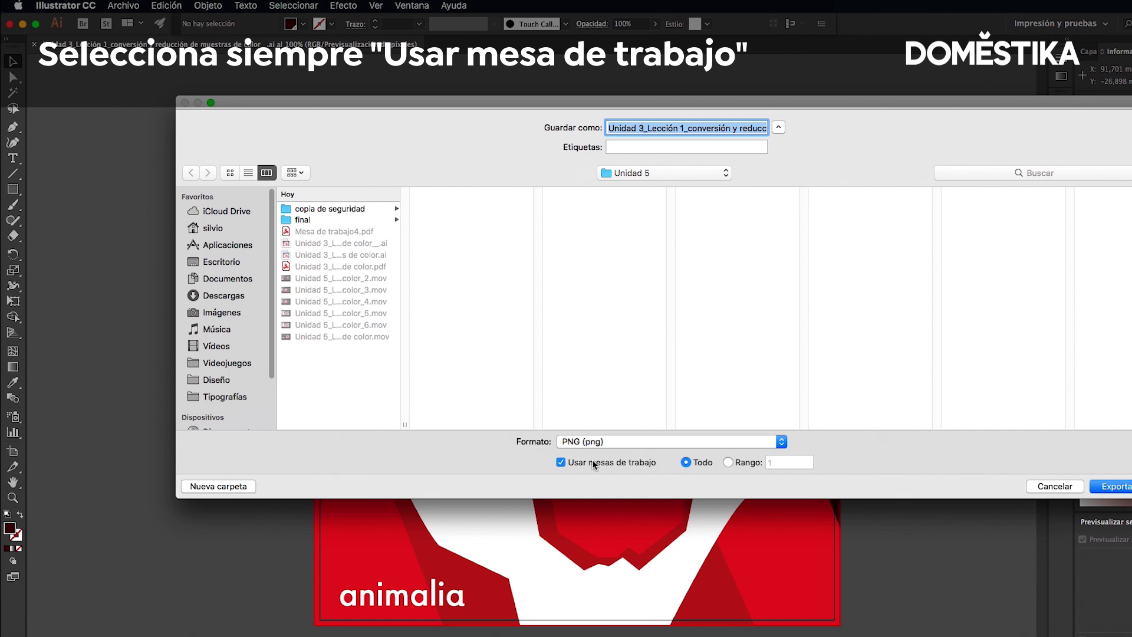
- Set the export format to PNG (png) after briefly trying JPEG
left_click(627, 444)
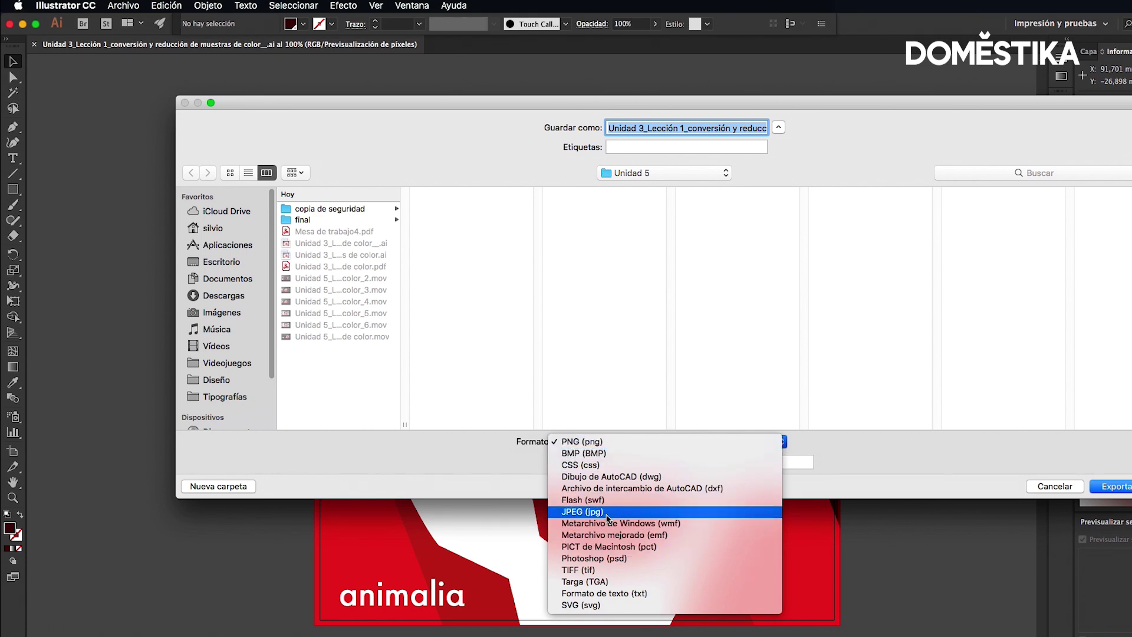
left_click(628, 512)
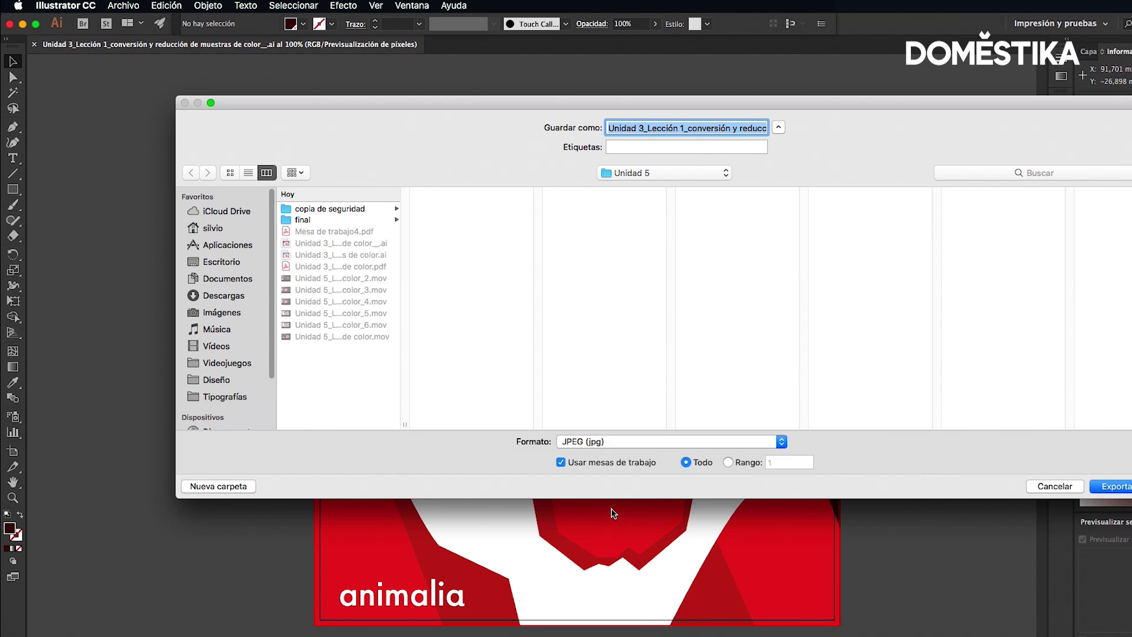
left_click(607, 442)
left_click(602, 372)
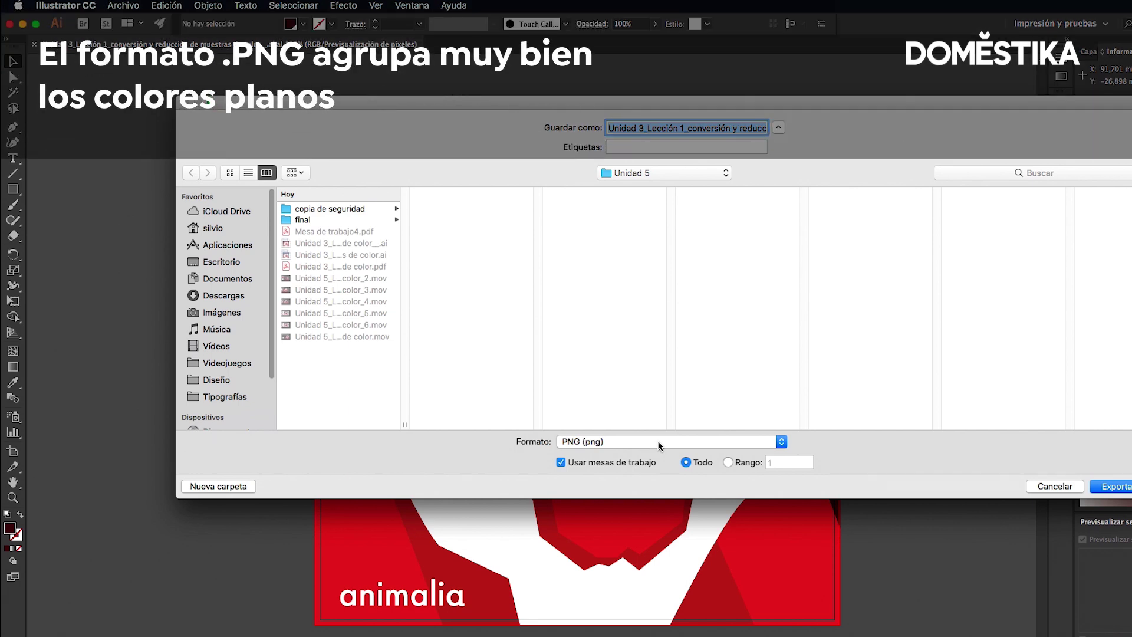
left_click(657, 441)
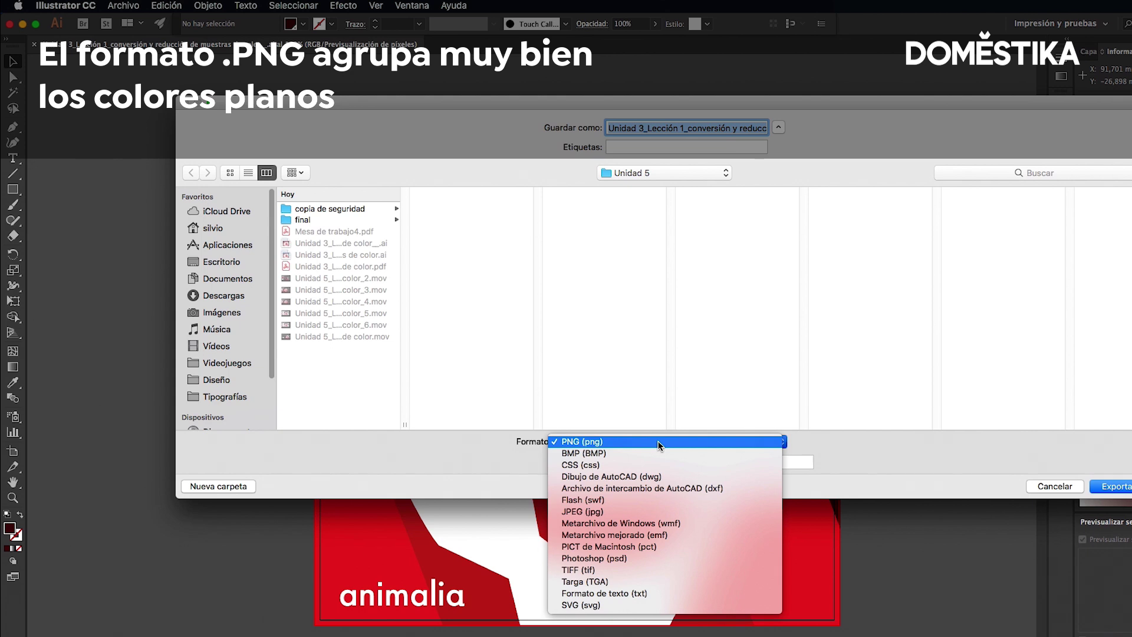
left_click(619, 512)
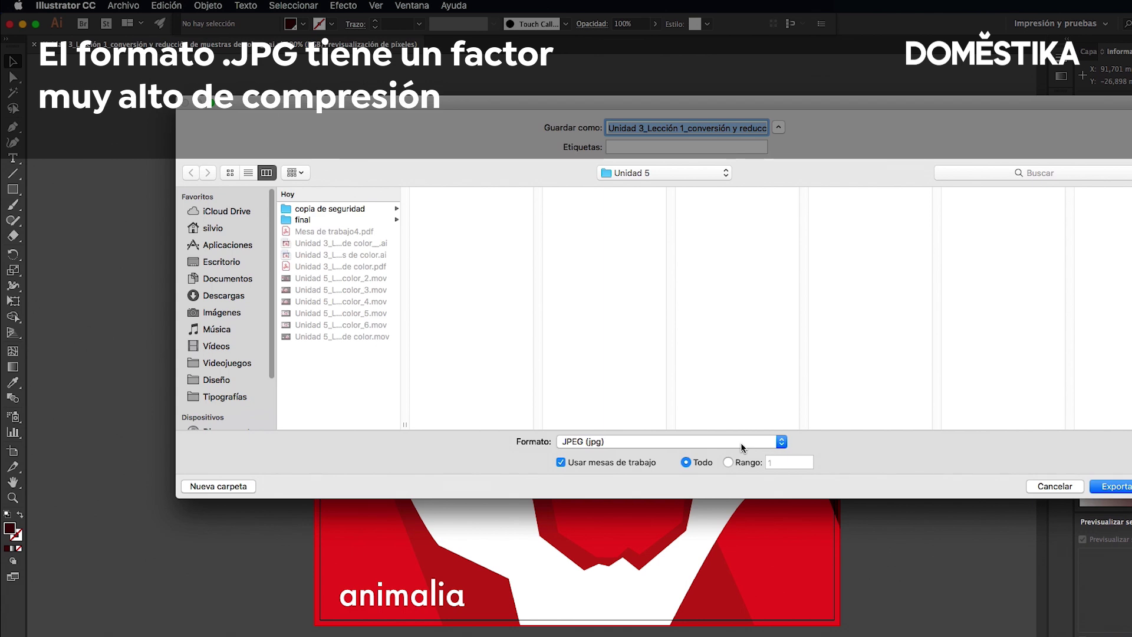
left_click(740, 442)
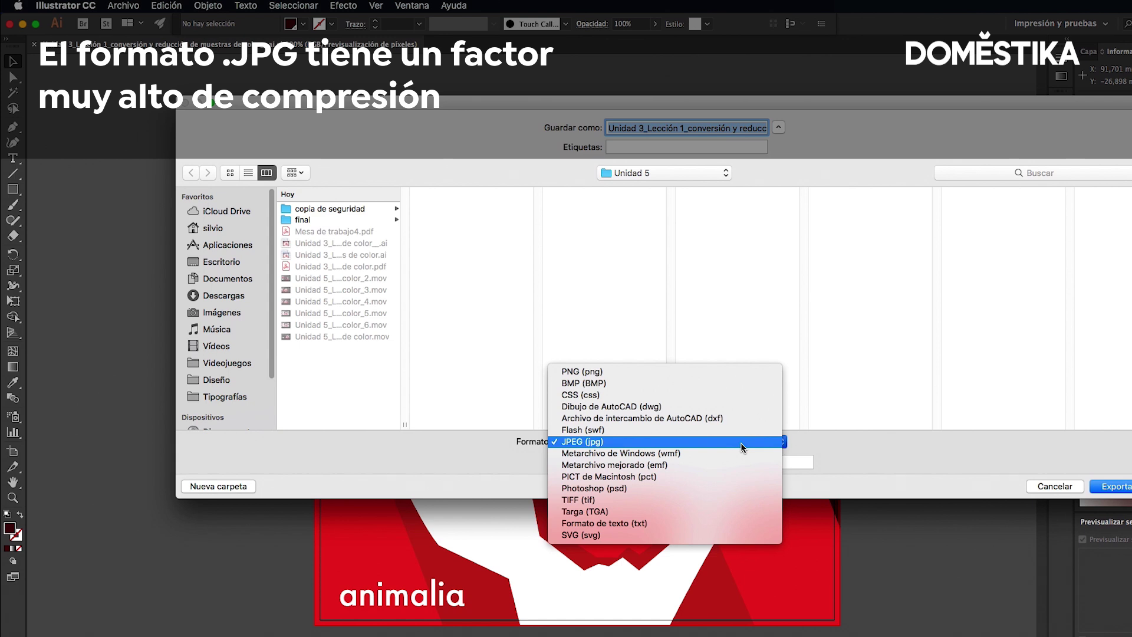
key("Up")
key("Up")
key("Up")
key("Return")
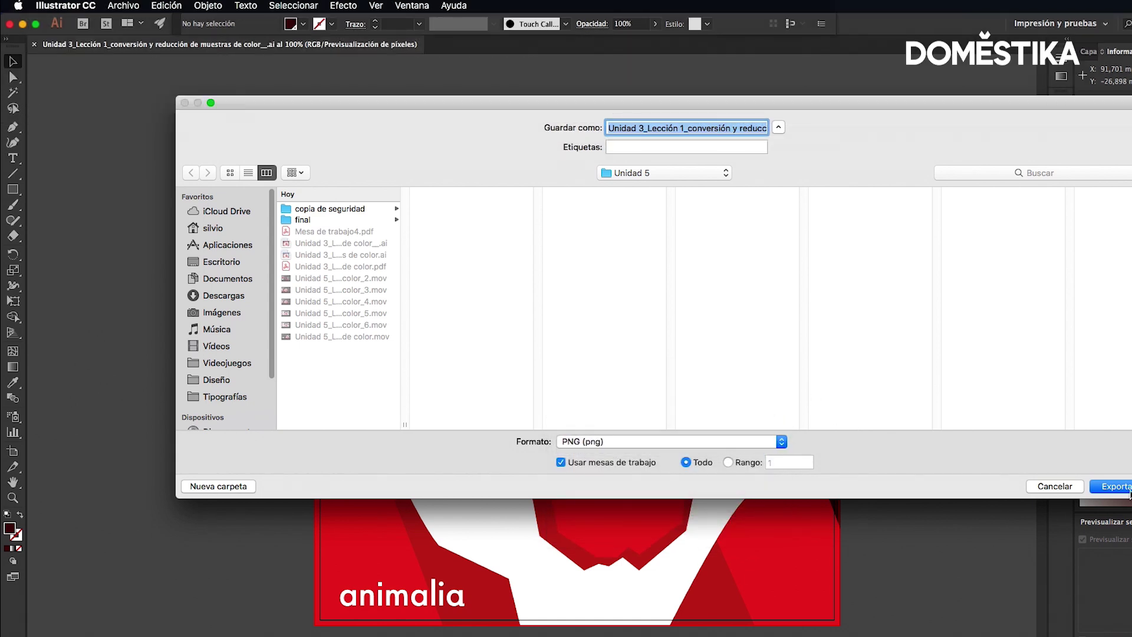
- Set the PNG resolution to Pantalla (72 ppp), after briefly trying 150 ppp
left_click(1112, 486)
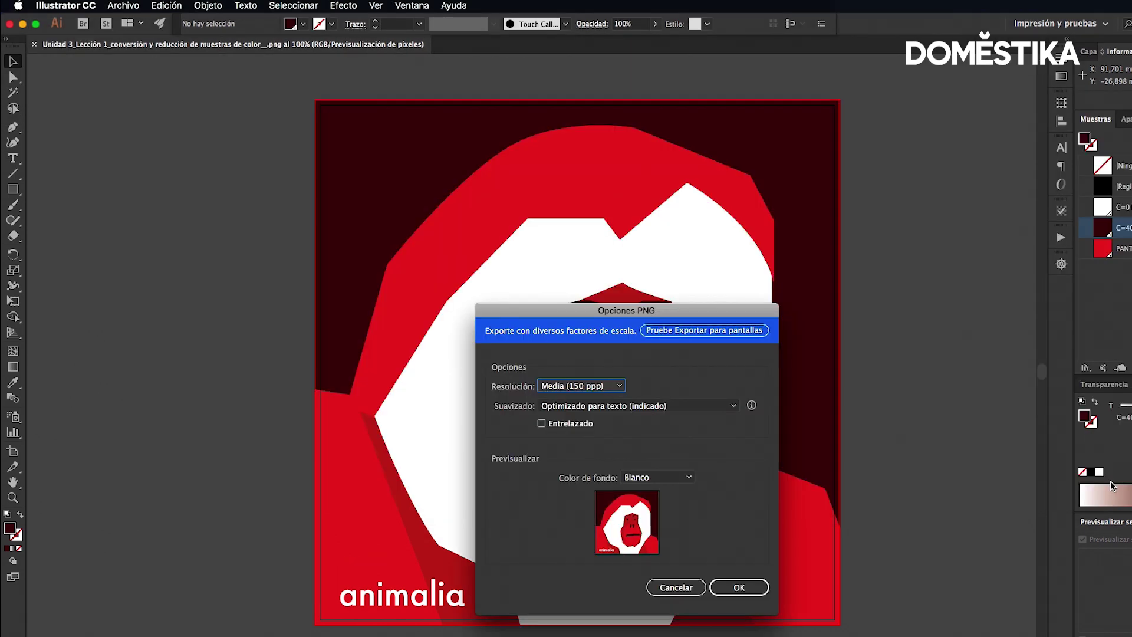
left_click_drag(618, 312, 594, 230)
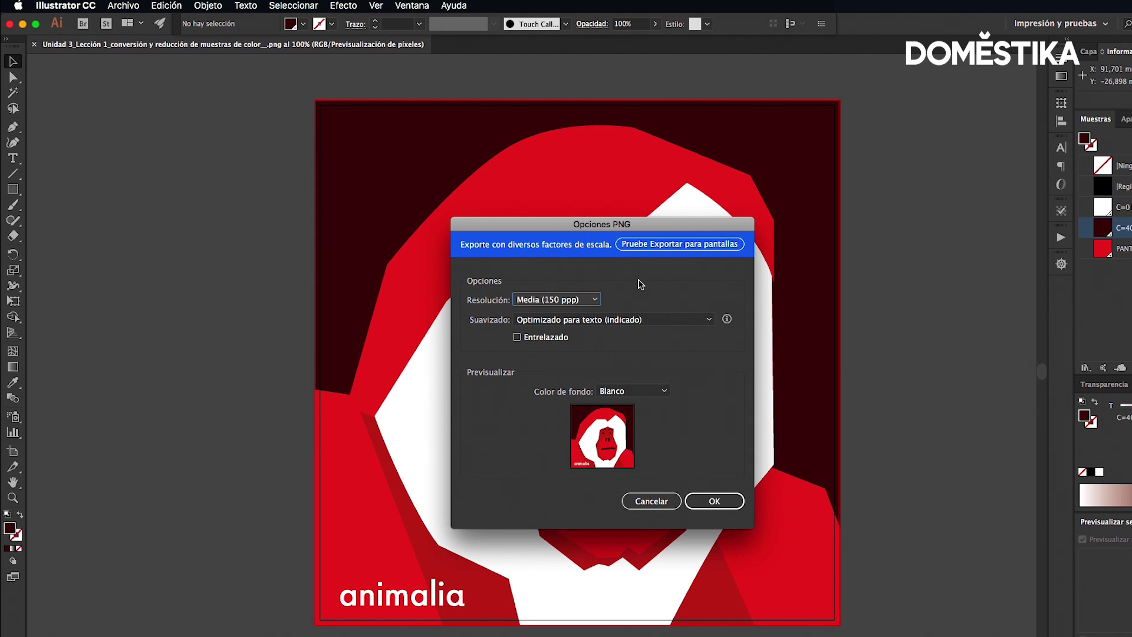
left_click(596, 300)
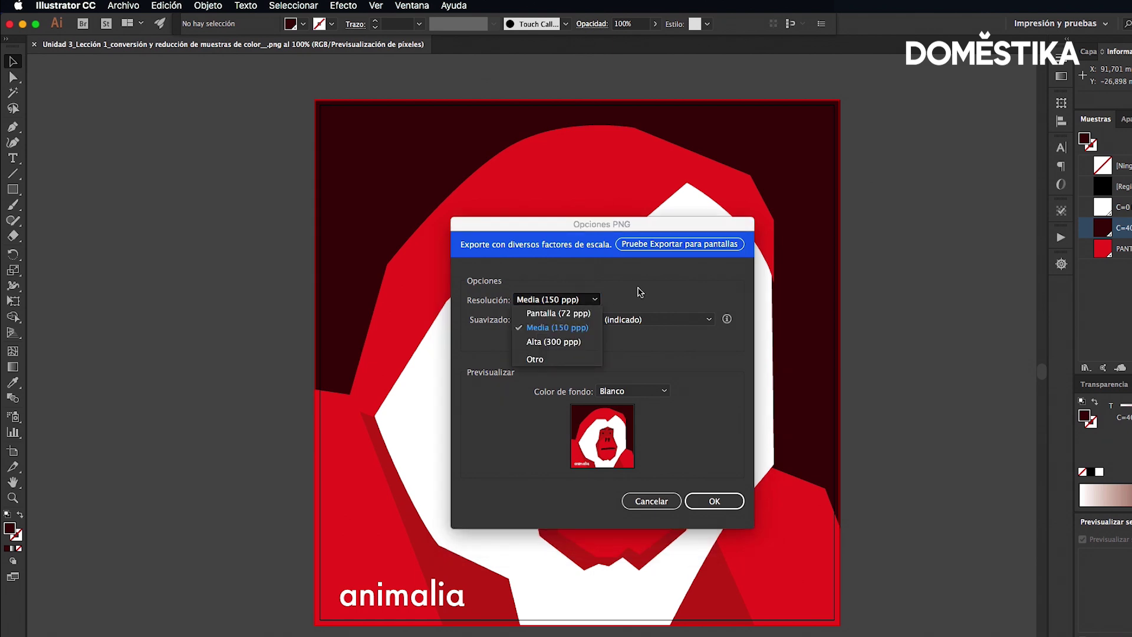
left_click(589, 313)
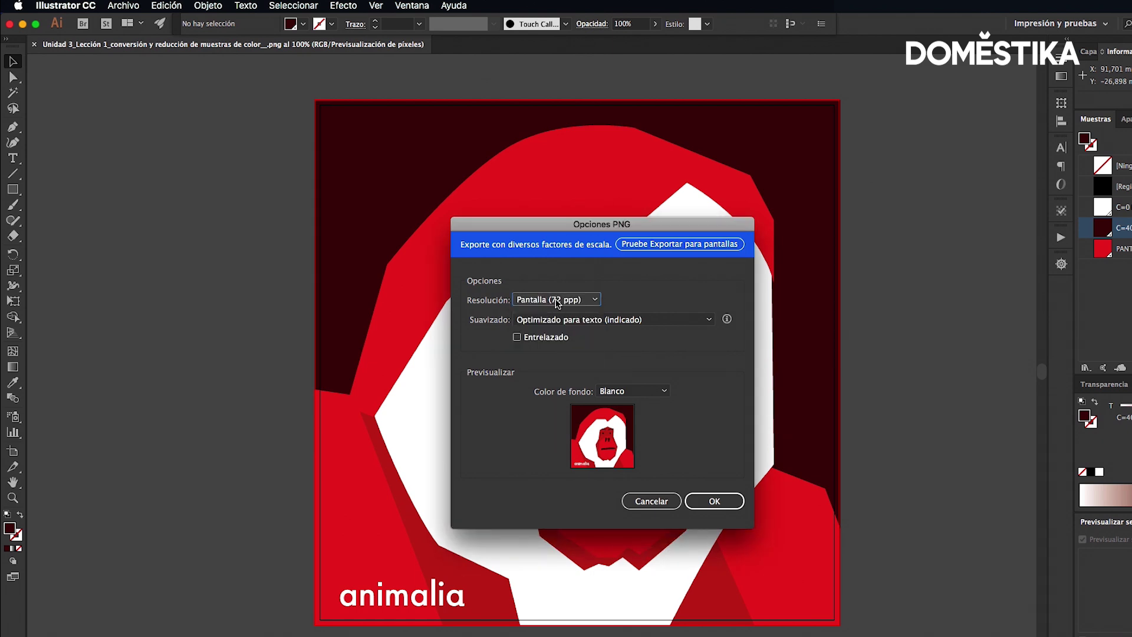
left_click(584, 301)
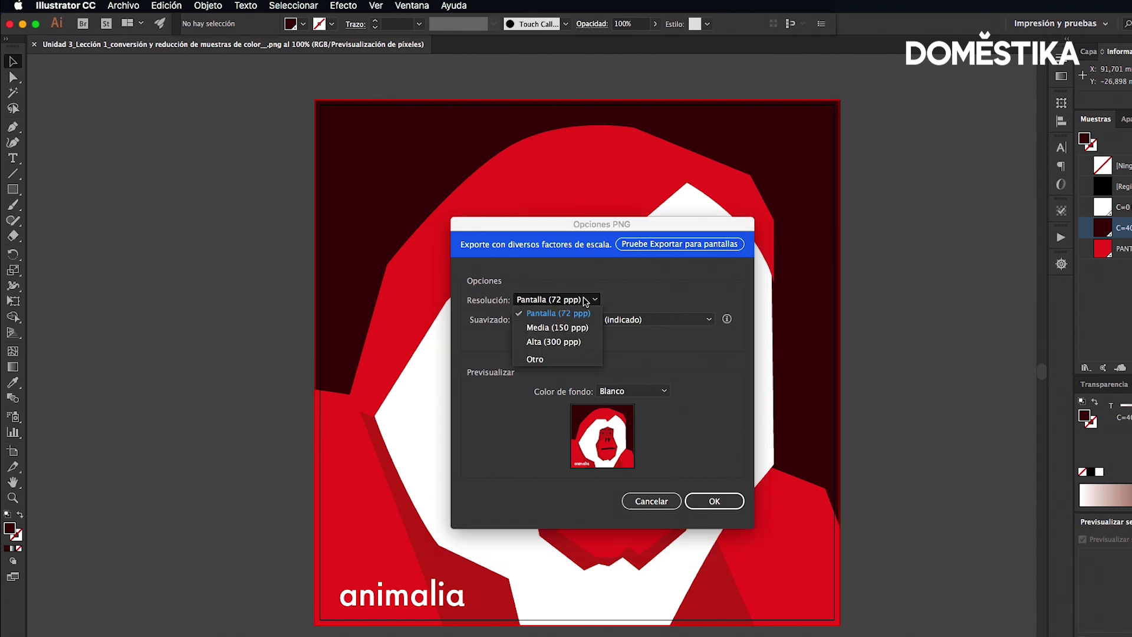
left_click(577, 328)
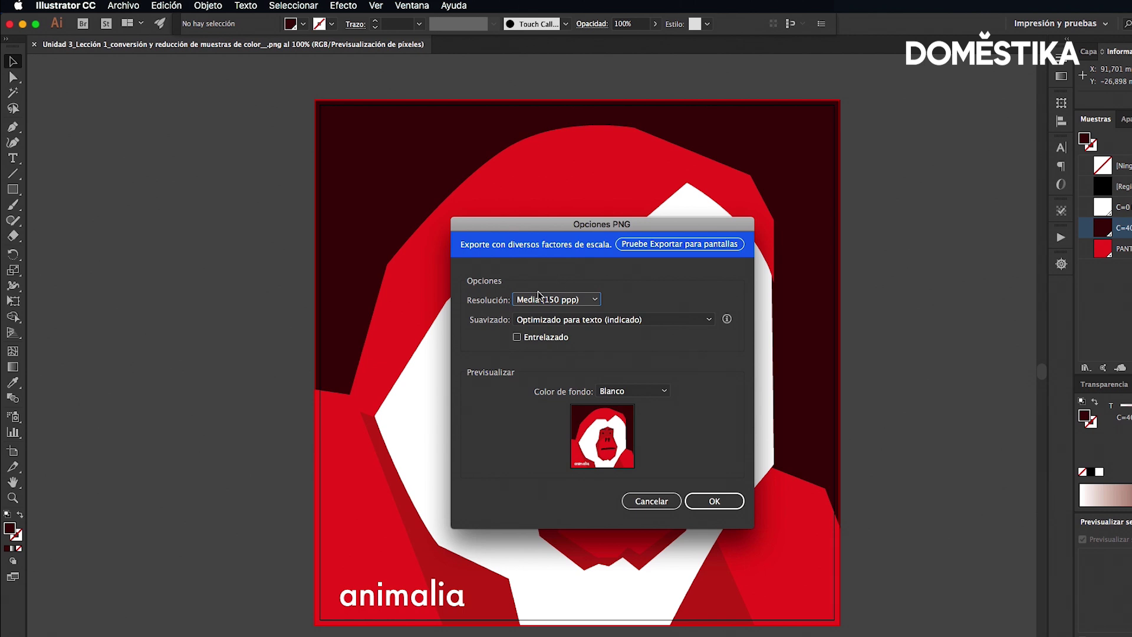
left_click(549, 299)
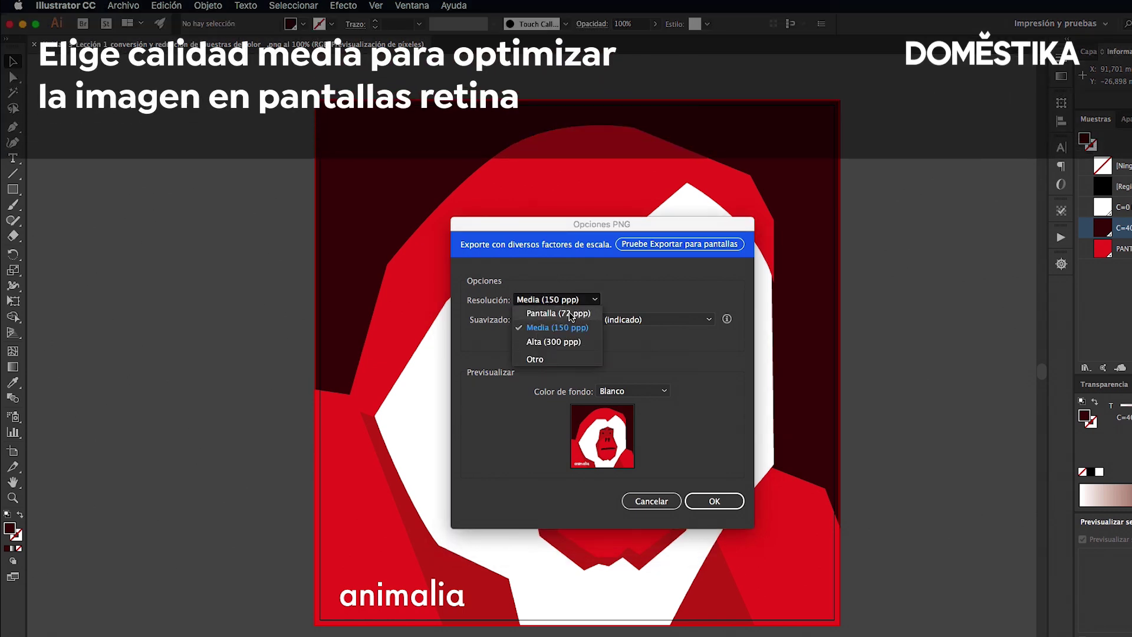
left_click(573, 314)
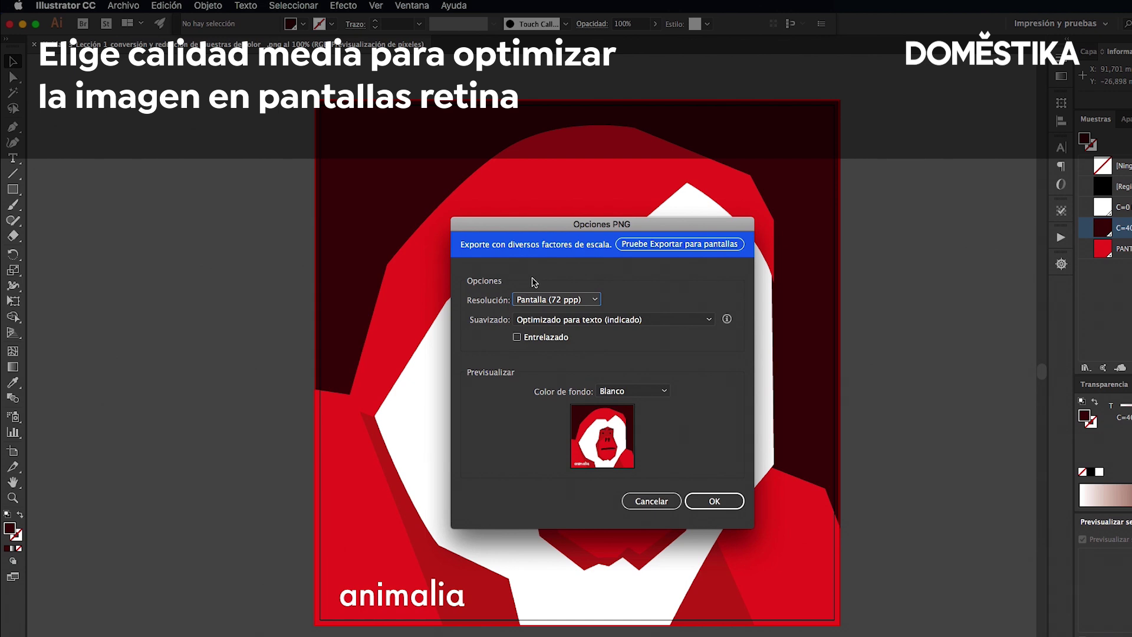
- Use Optimizado para ilustraciones antialiasing with a white background and finish the export
left_click(544, 320)
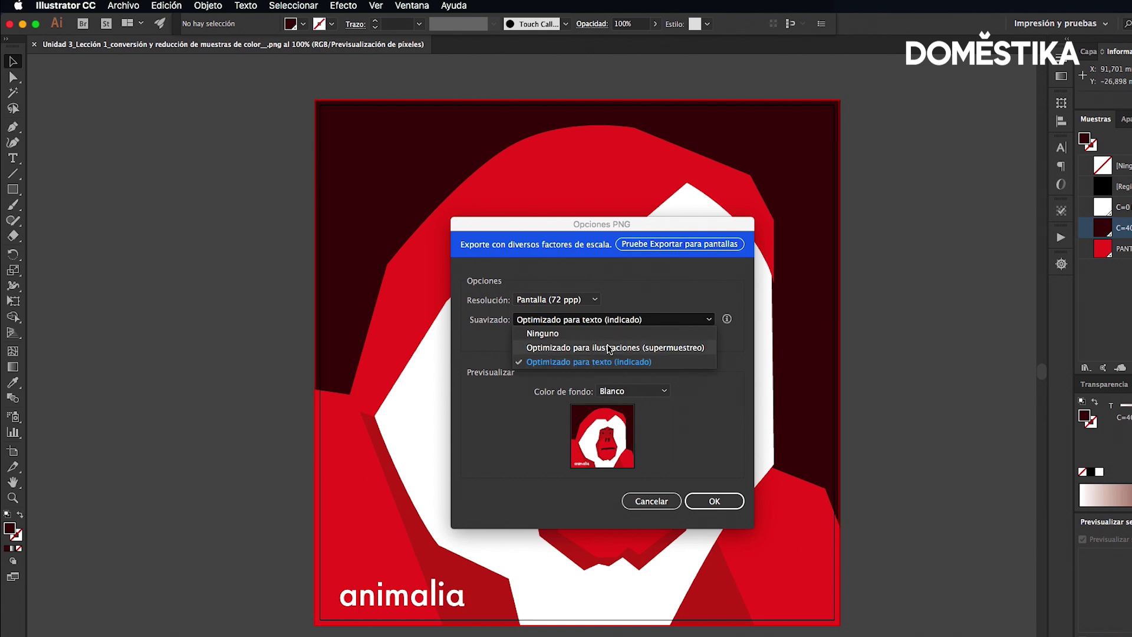
left_click(602, 348)
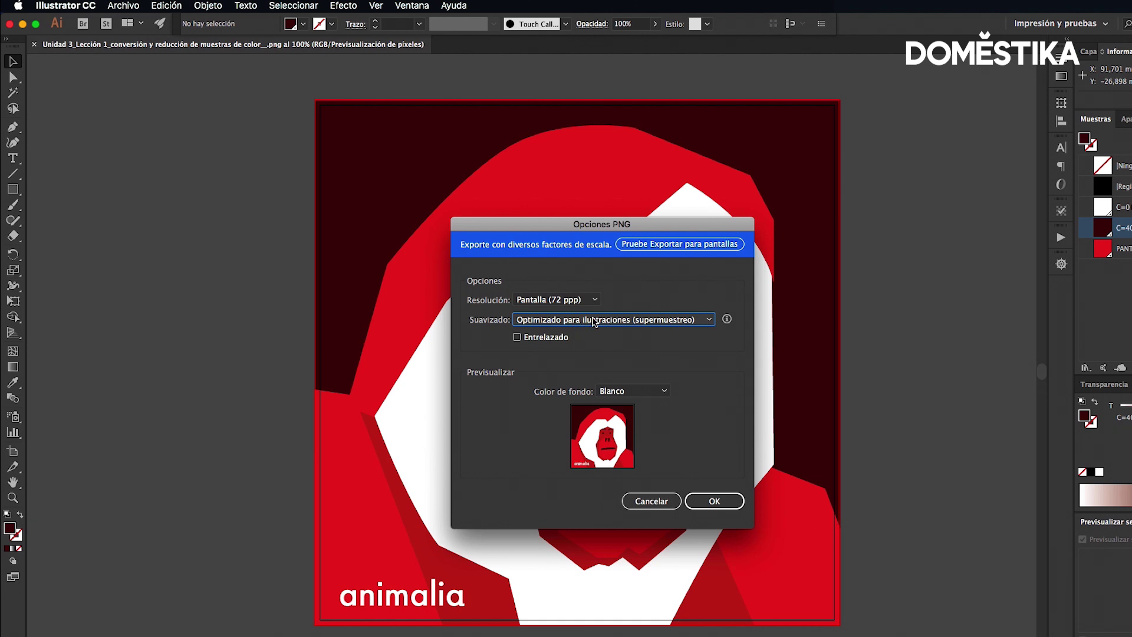
left_click(636, 391)
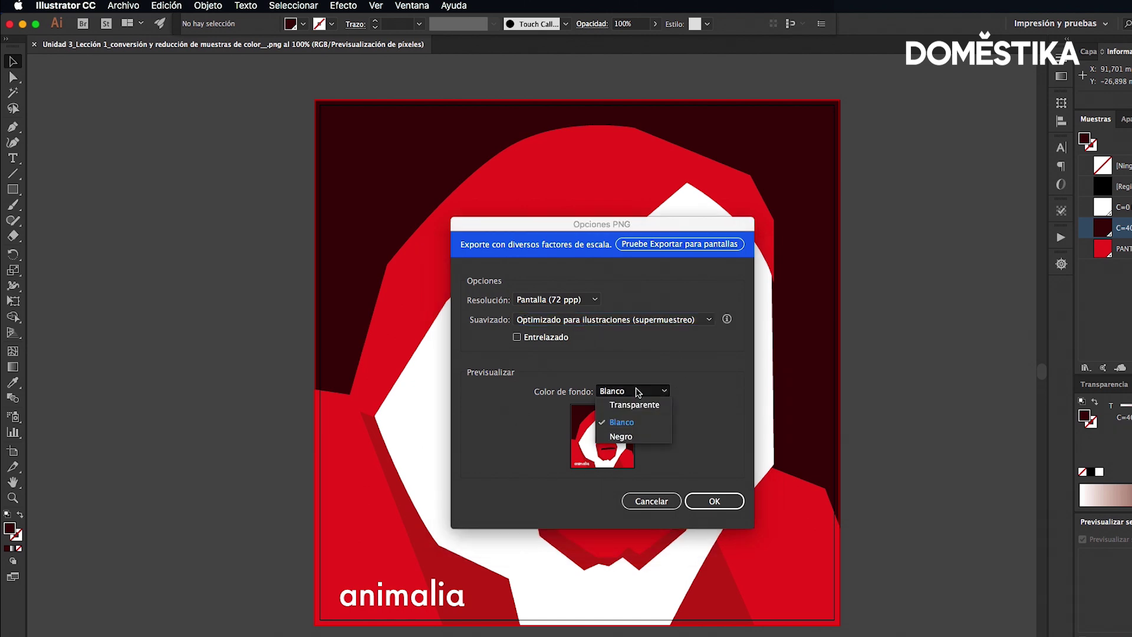
left_click(632, 365)
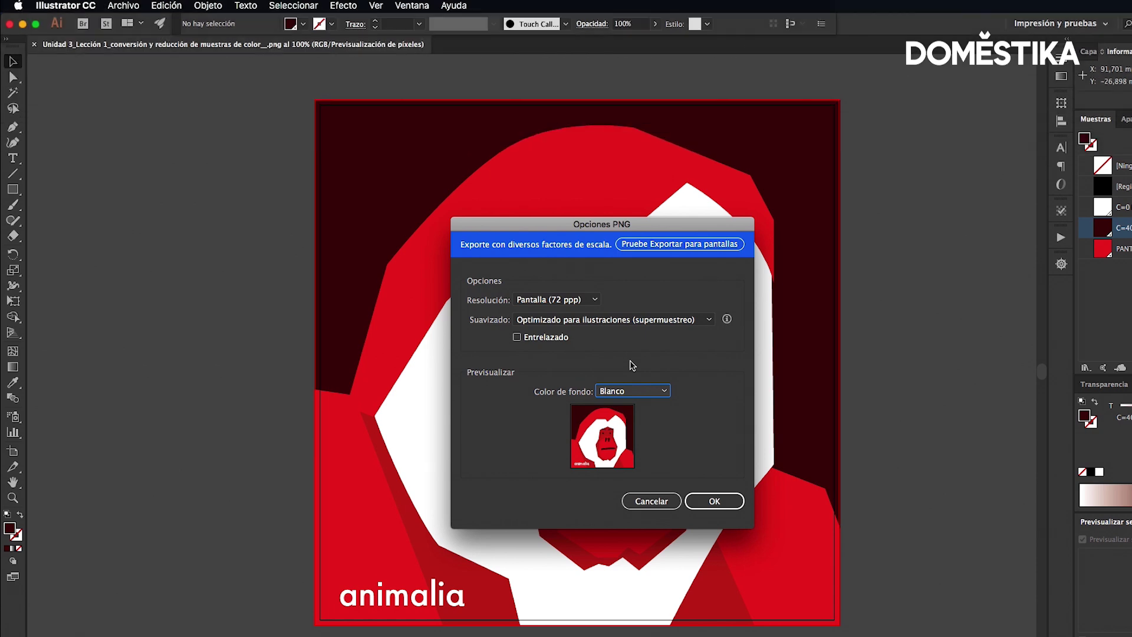
left_click(716, 501)
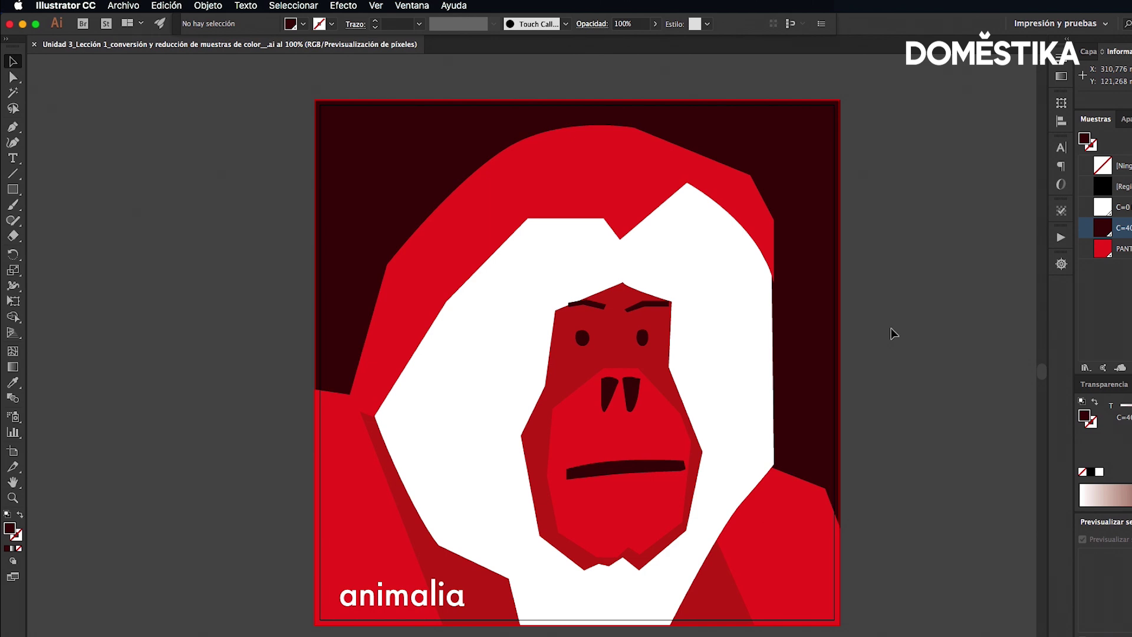